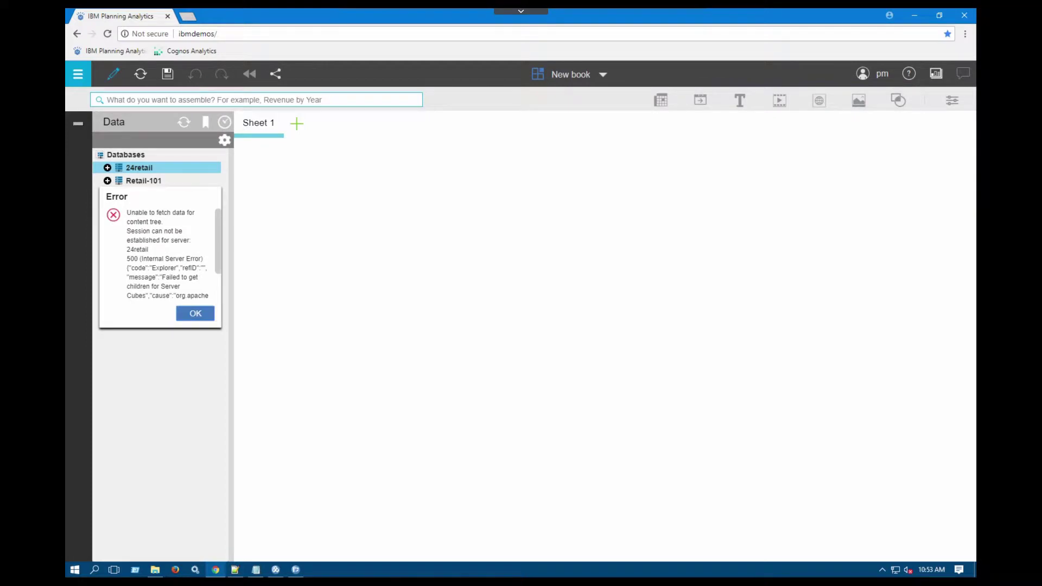
- Dismiss the connection error and launch Windows Firewall with Advanced Security from a 'firewa' search
click(195, 313)
key(super)
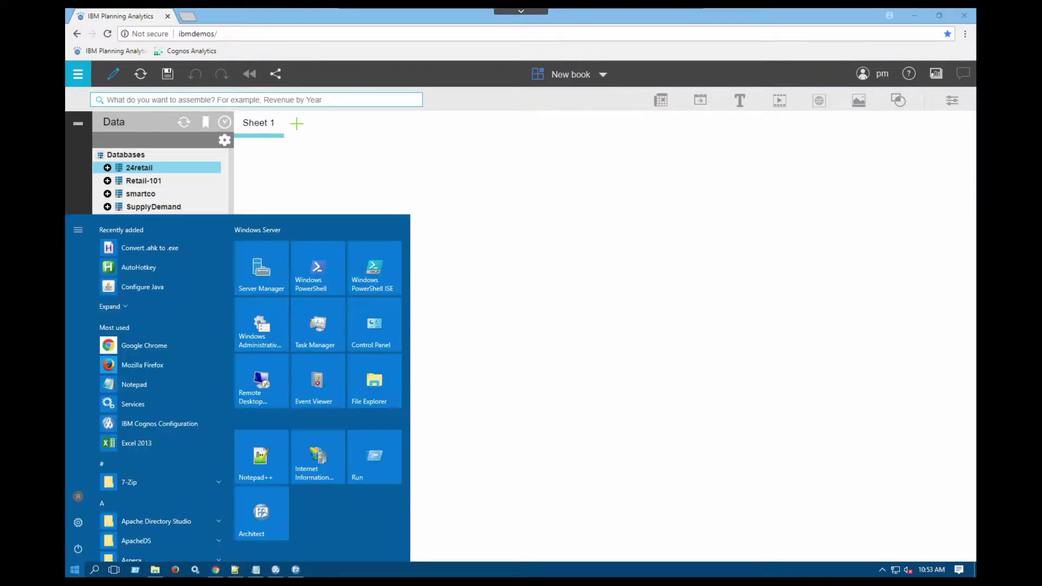
text(firewa)
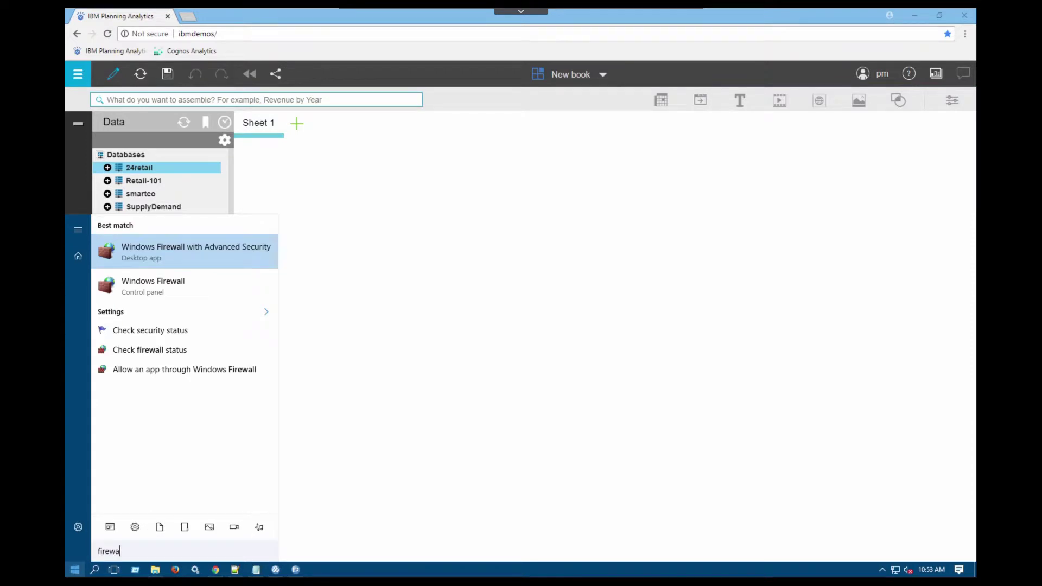
key(Return)
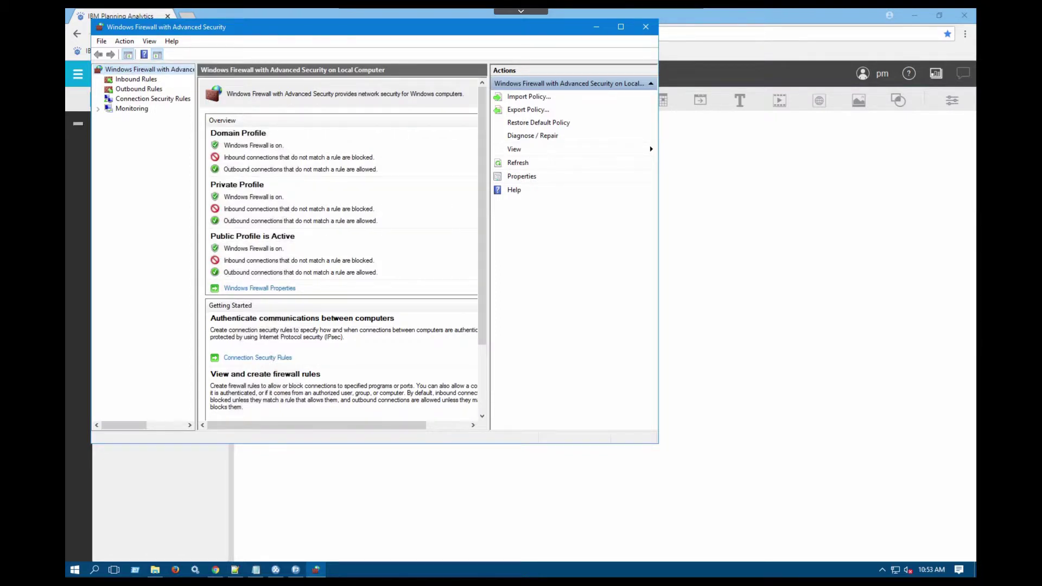
- Centre the firewall window and show the Inbound Rules list, including HTTP-443T and HTTP-80T
drag(380, 26, 628, 98)
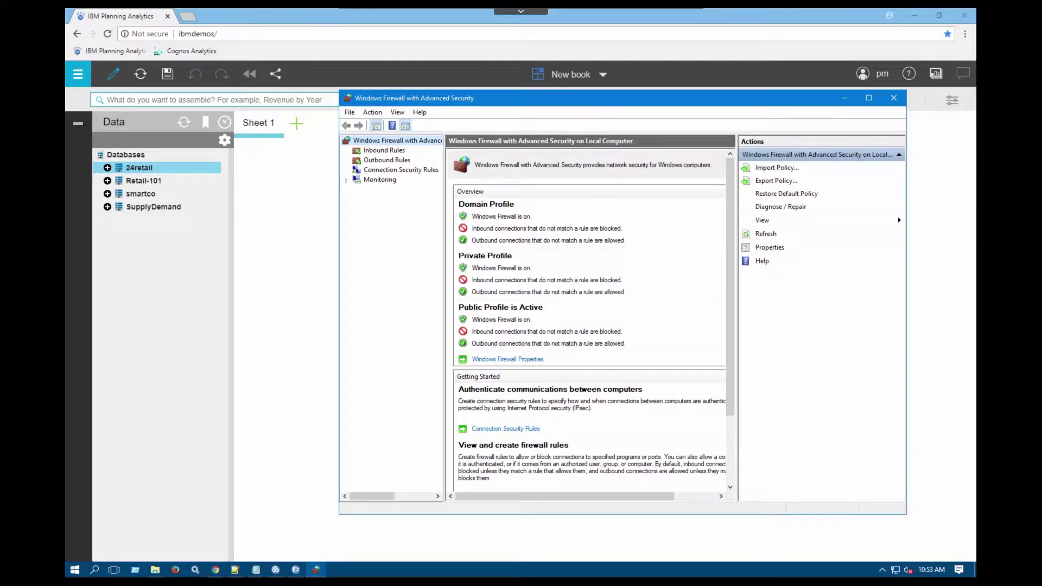
click(383, 150)
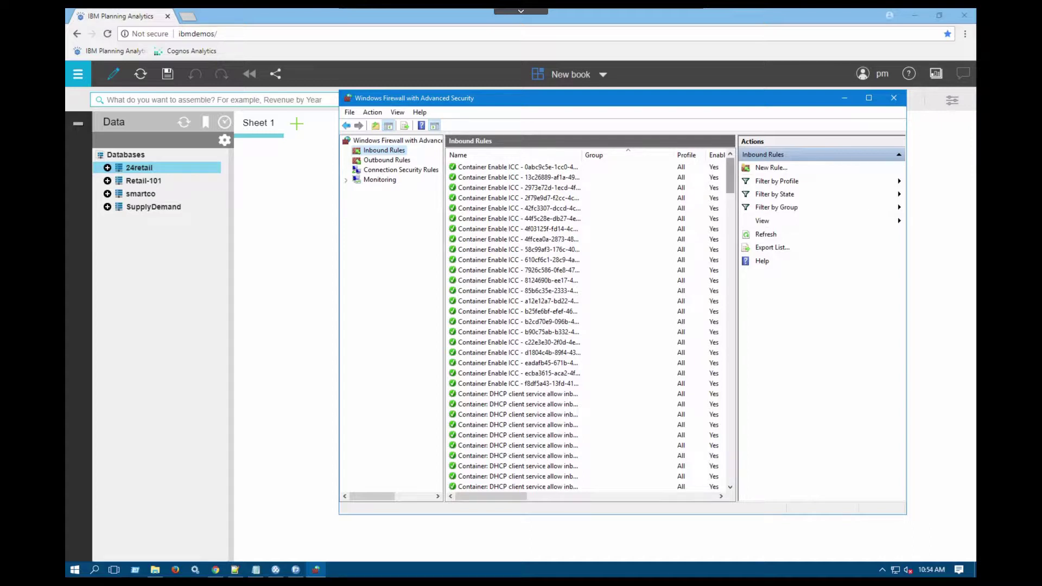
scroll(589, 326, down, 20)
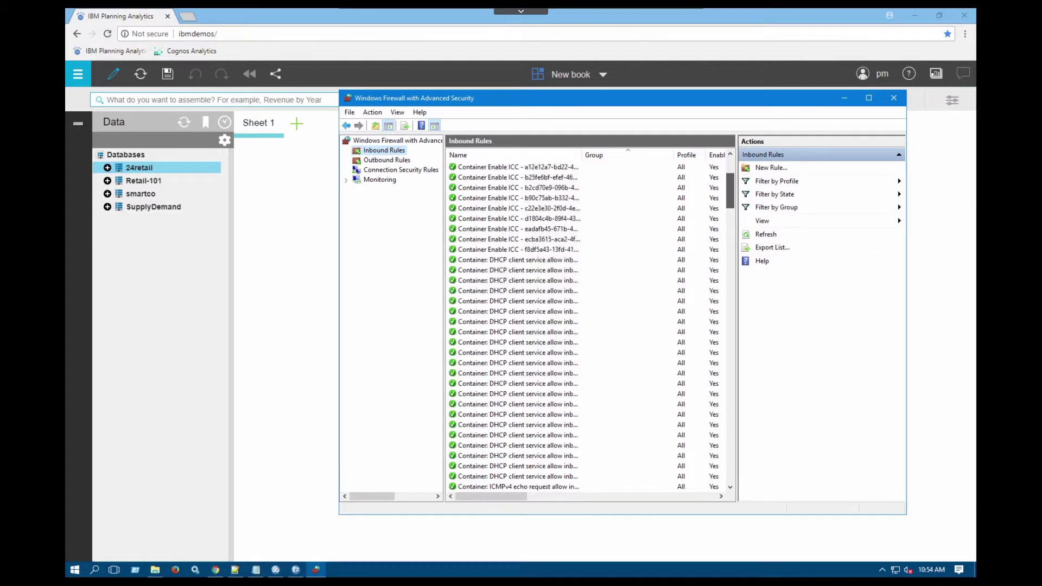
scroll(589, 326, up, 1)
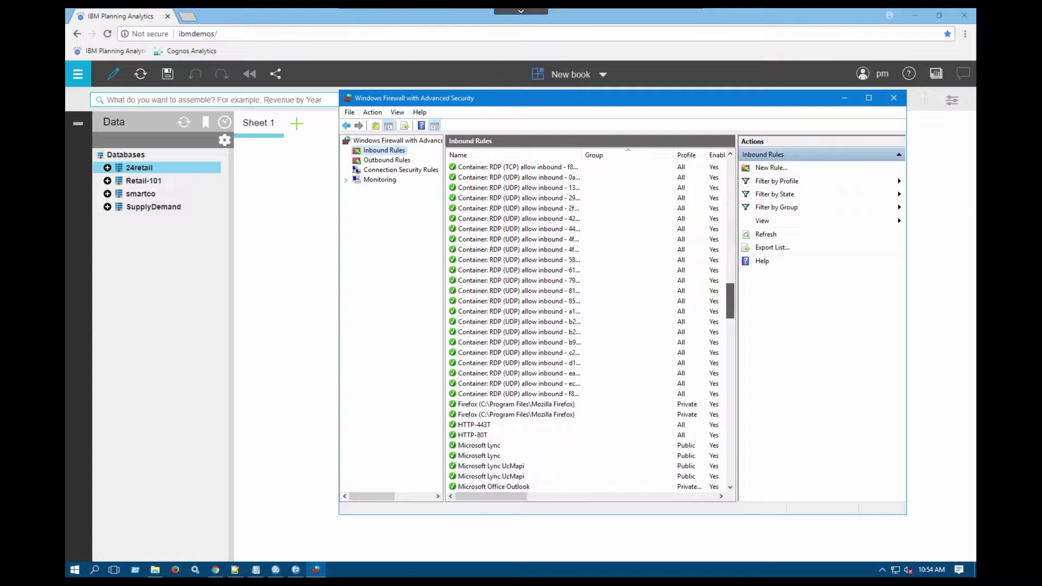
scroll(589, 325, down, 6)
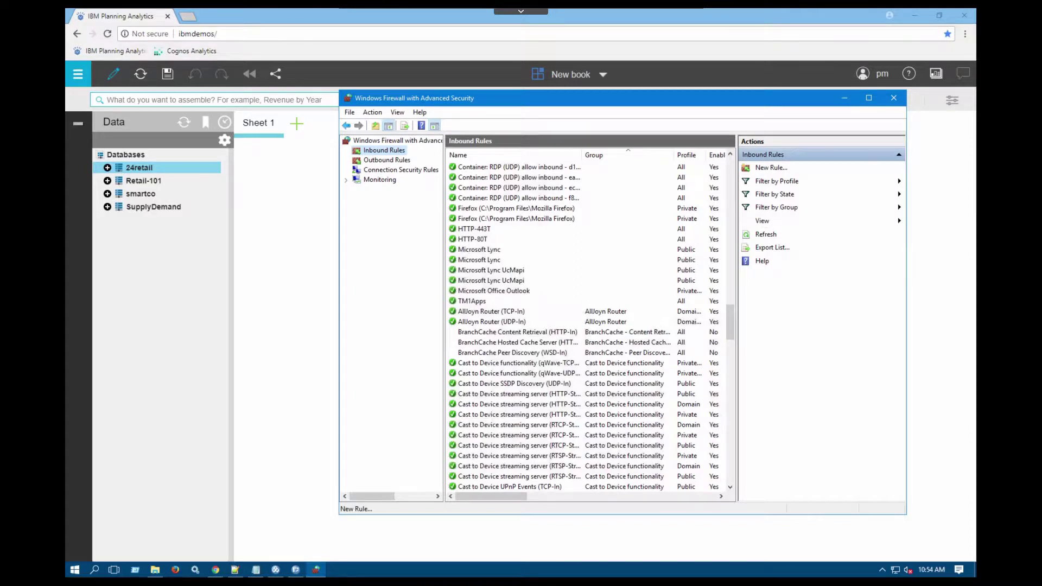
- Start a new inbound rule, then bring the 24Retail tm1s.cfg forward in Notepad++
click(771, 167)
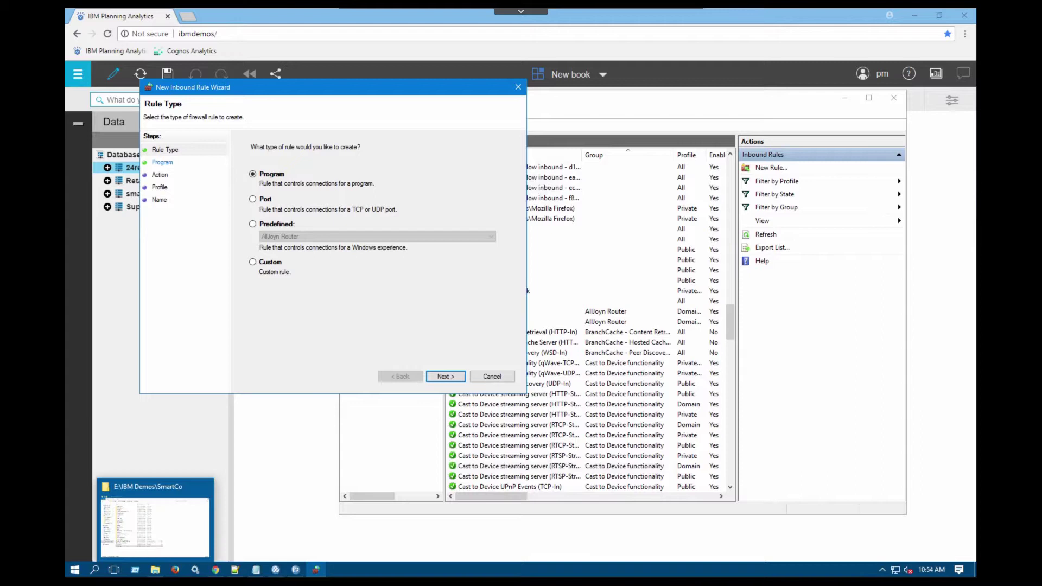
mouse_move(235, 569)
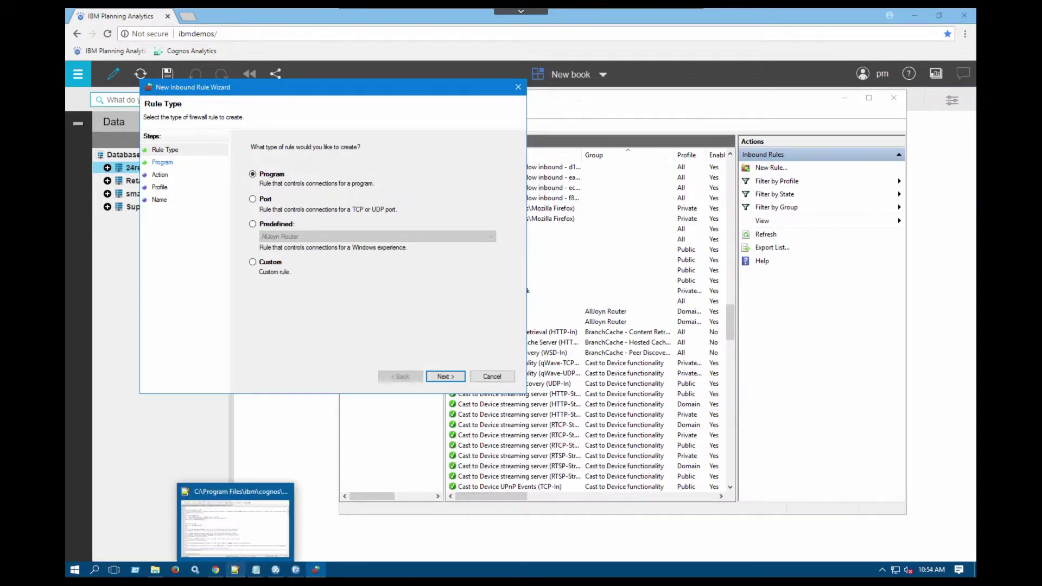
click(236, 523)
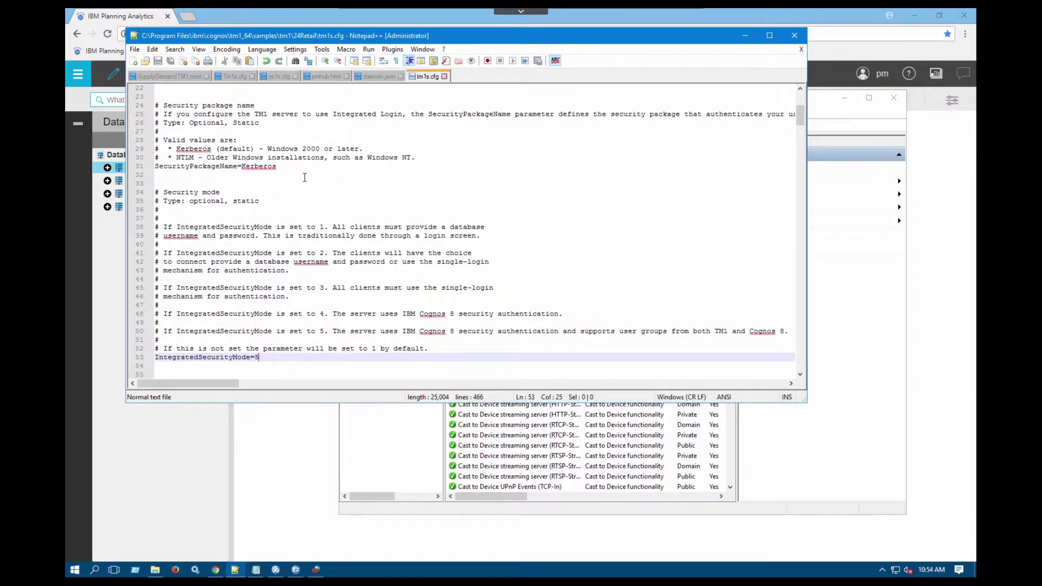
- Find 'httpport' in tm1s.cfg and highlight the HTTPPortNumber = 8014 line
click(174, 49)
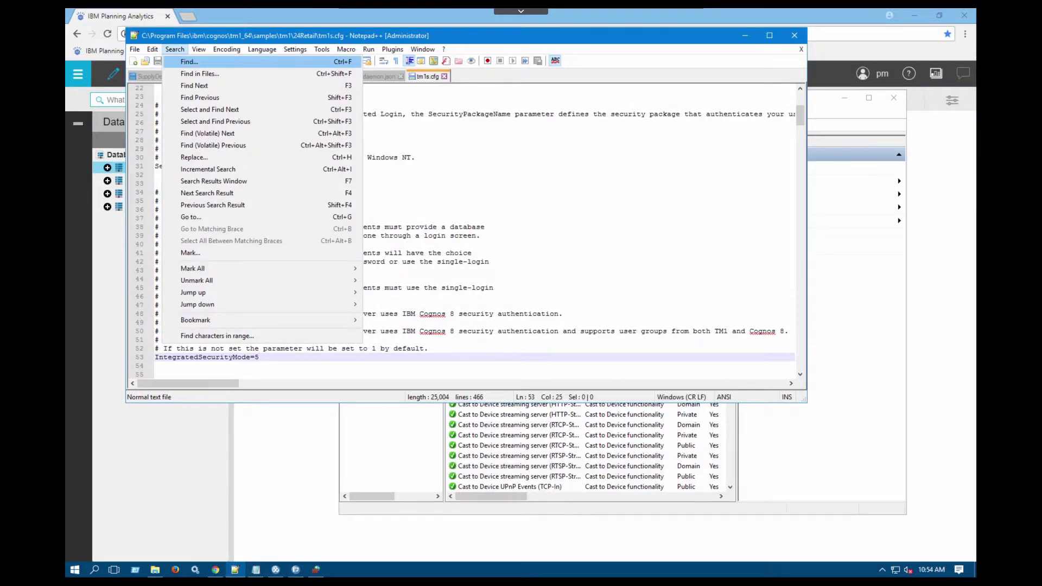
click(189, 61)
text(htt)
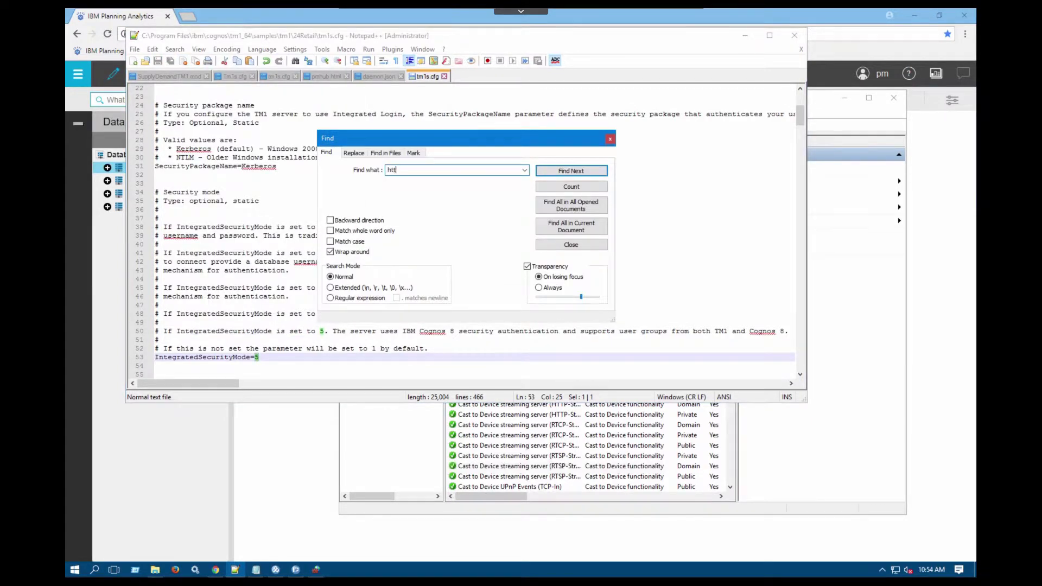
text(pport)
key(Return)
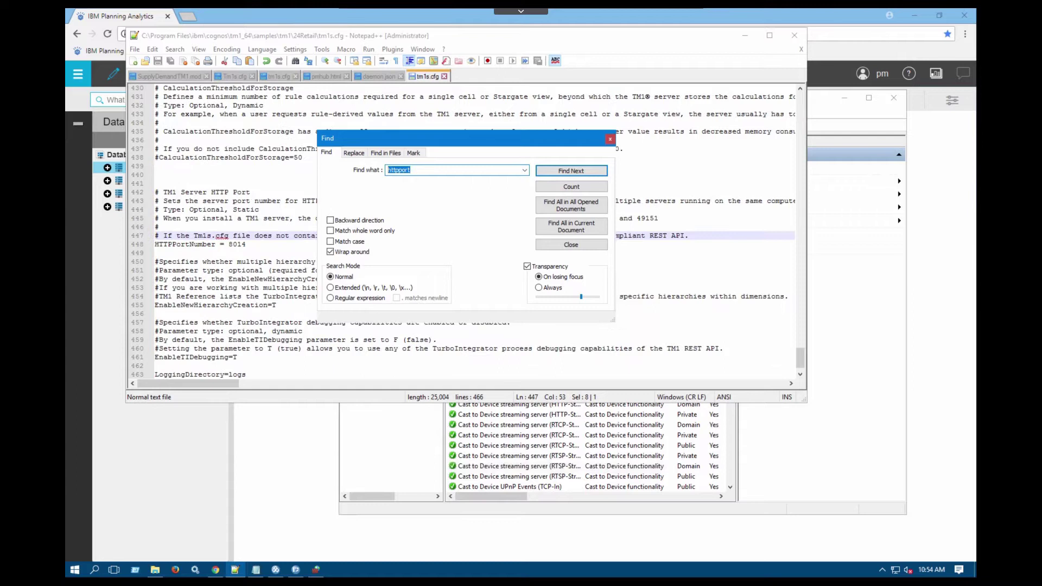
click(571, 244)
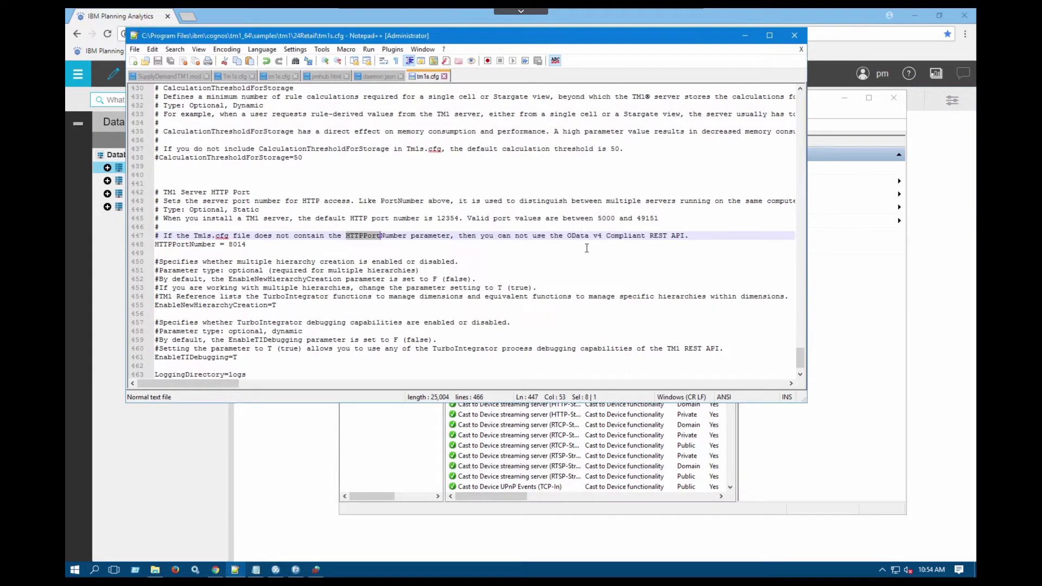
drag(248, 245, 152, 245)
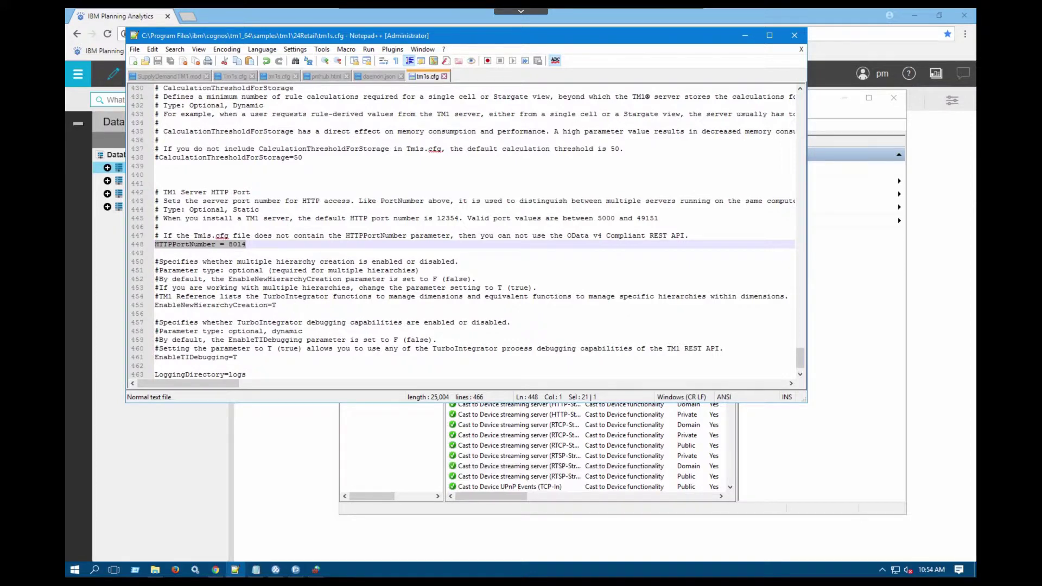
- Make the new rule a Port rule, rechecking port 8014 in tm1s.cfg
key(alt+Tab)
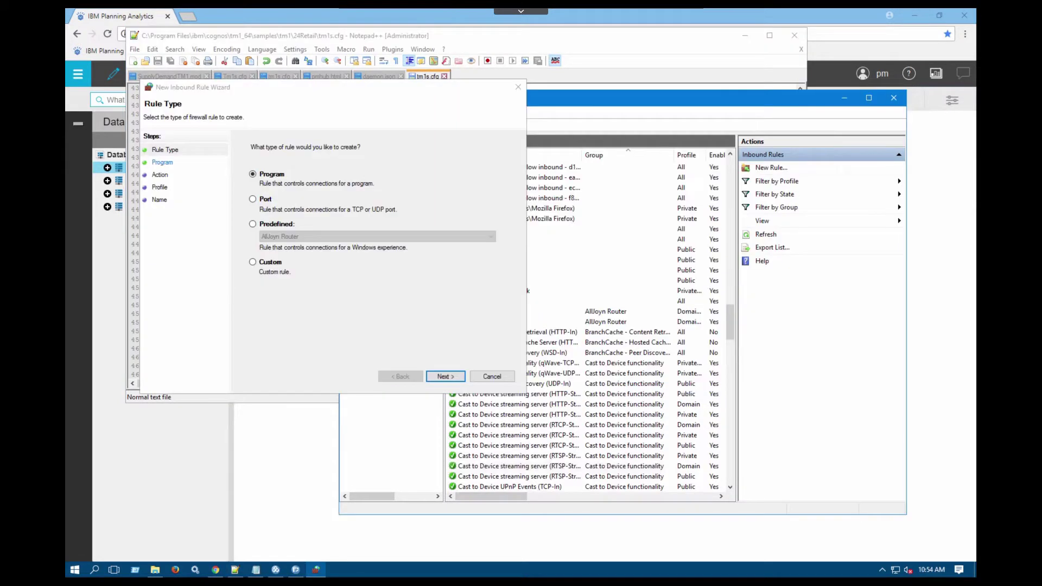
click(253, 199)
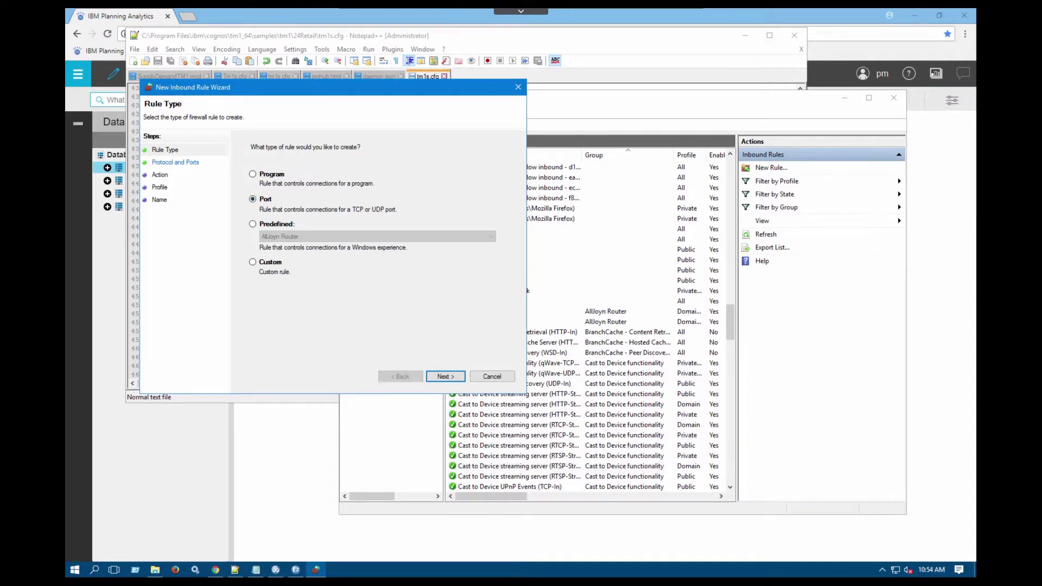
click(445, 376)
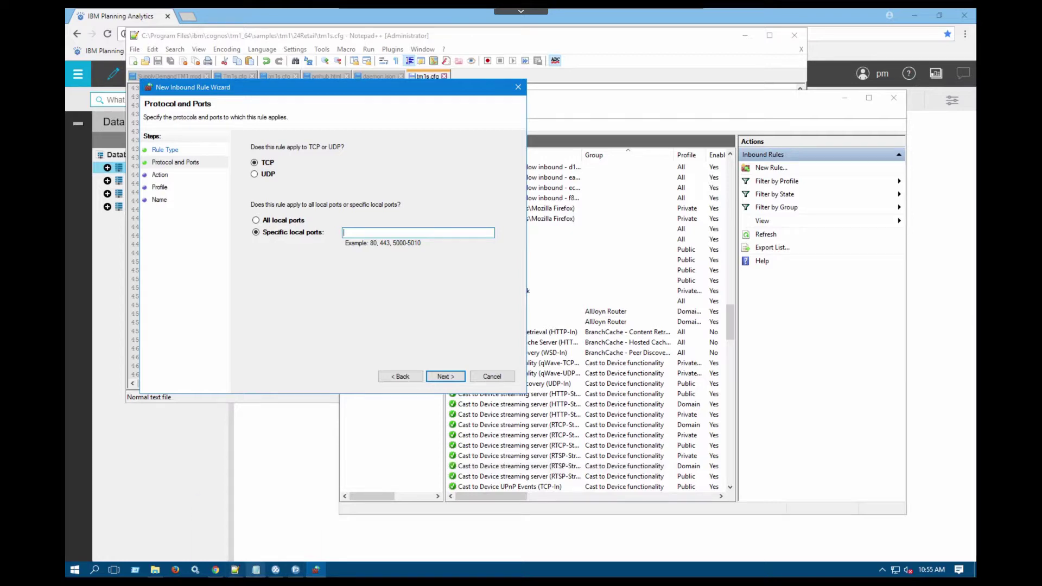
click(235, 570)
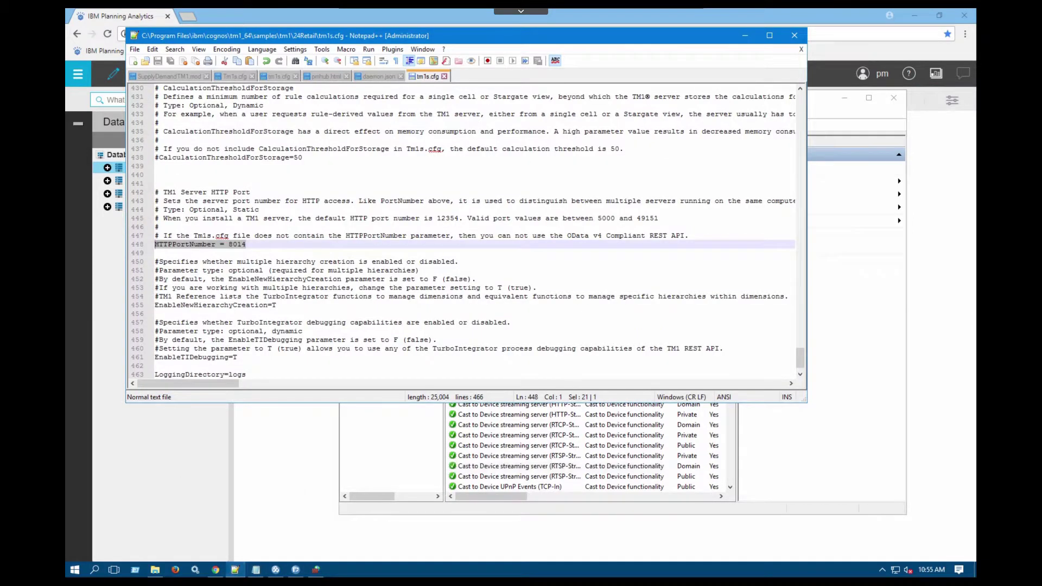
click(215, 570)
click(316, 570)
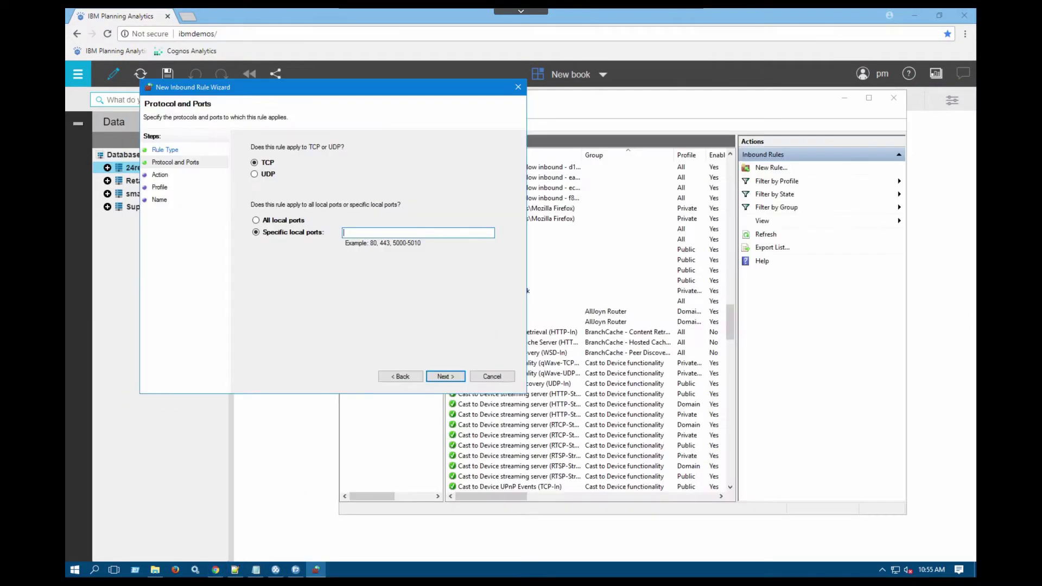
- Set local port 8014, allow the connection on all profiles, and name it 'PA 24RetailPort'
text(8014)
key(Return)
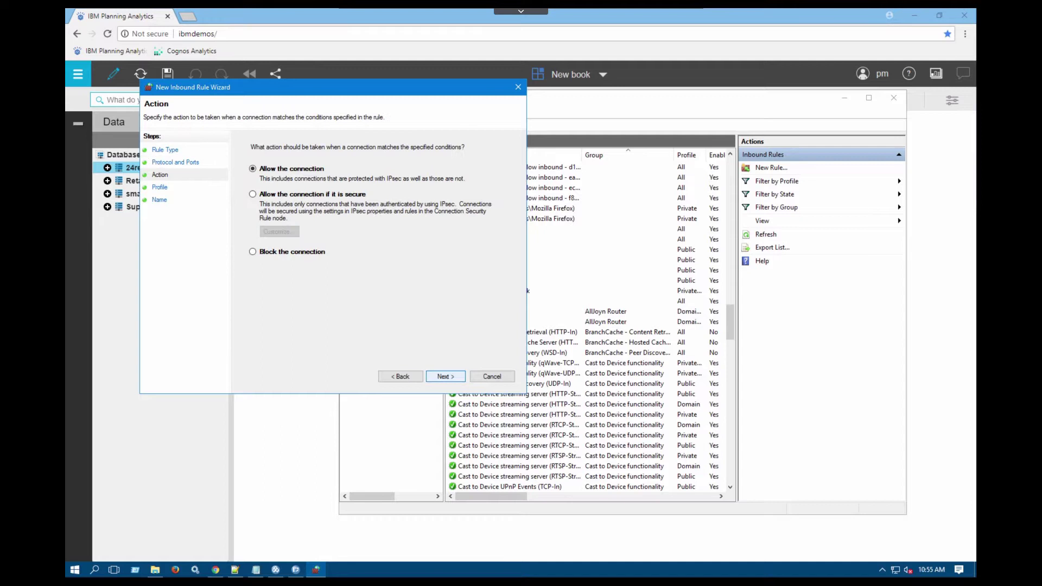
key(Return)
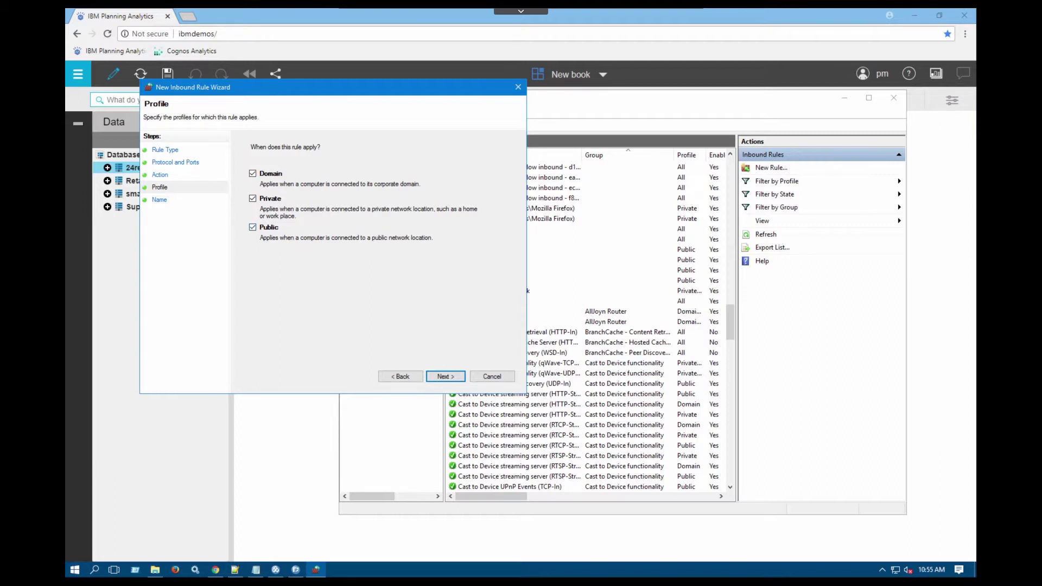
key(Return)
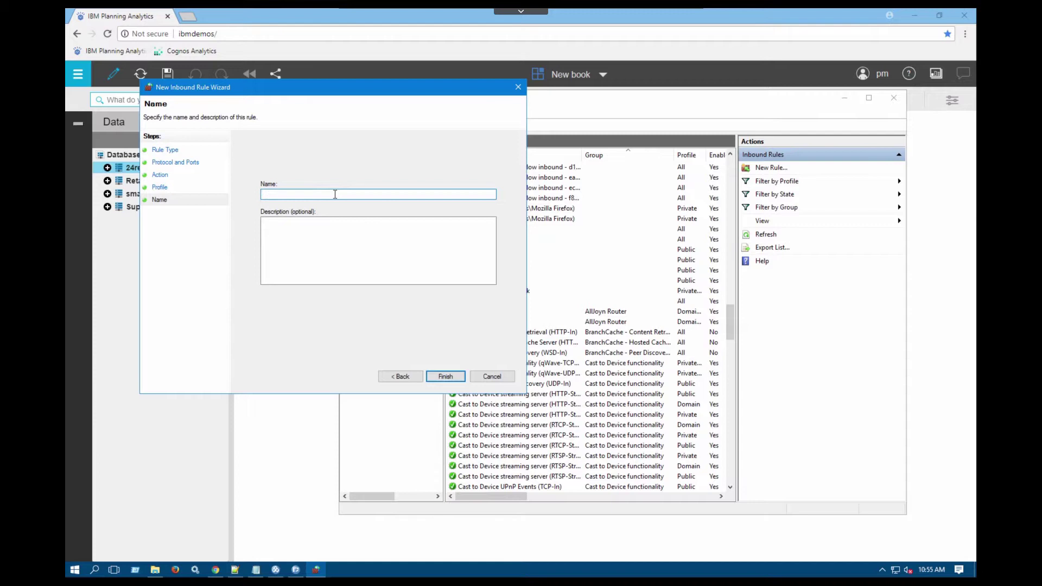
text(PA 24RetailPort)
- Finish the PA 24RetailPort rule and select it at the top of the Inbound Rules list
key(Return)
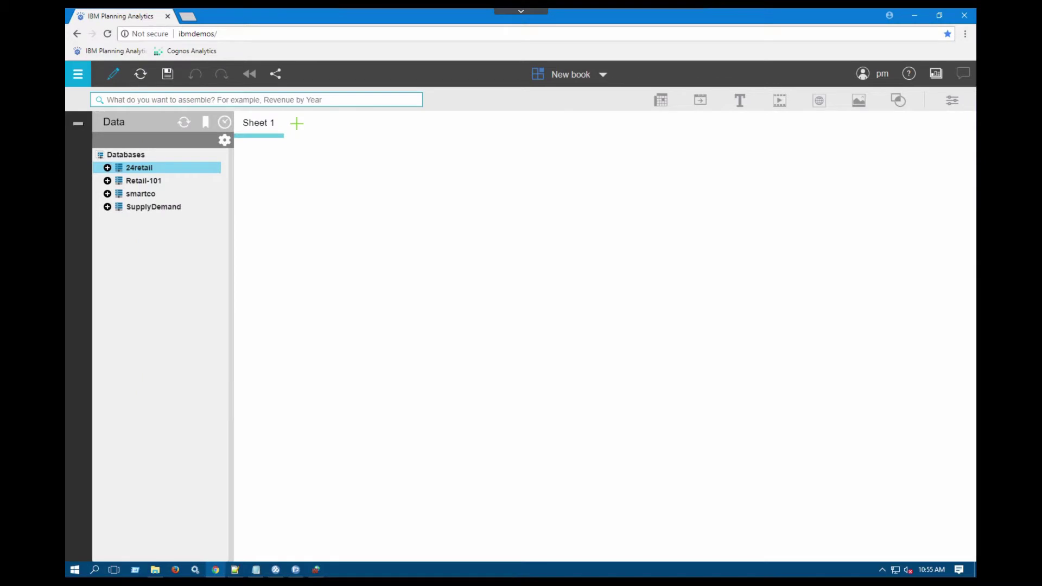
click(316, 569)
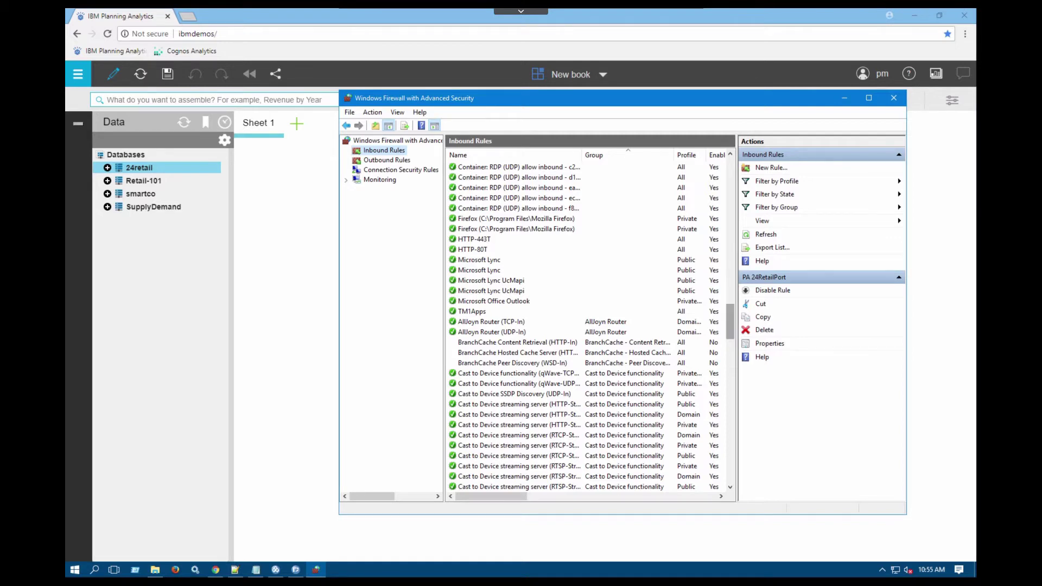
mouse_move(730, 321)
mouse_down()
mouse_move(730, 190)
mouse_move(730, 321)
mouse_up()
scroll(589, 326, up, 15)
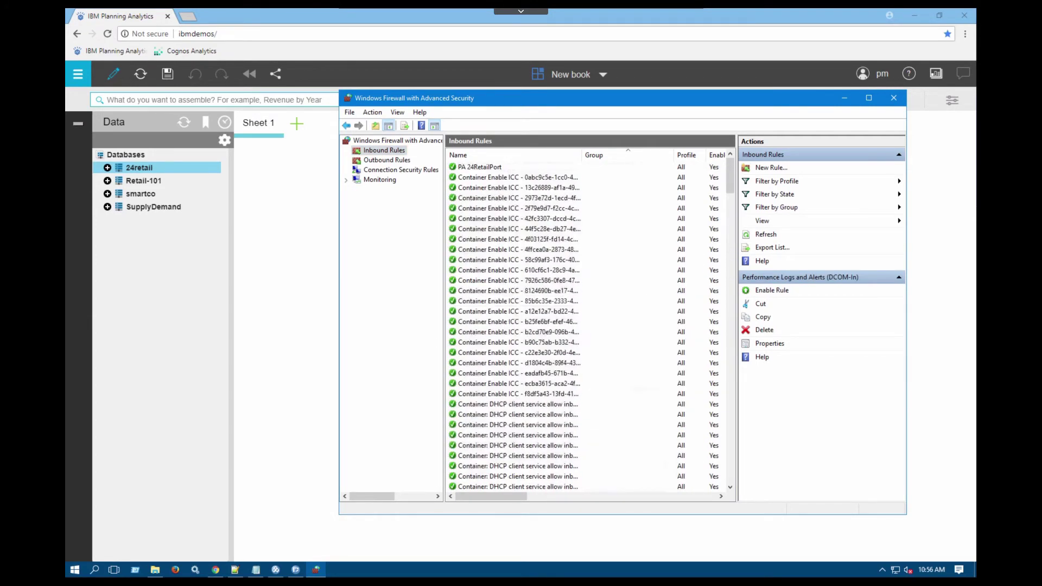
click(480, 166)
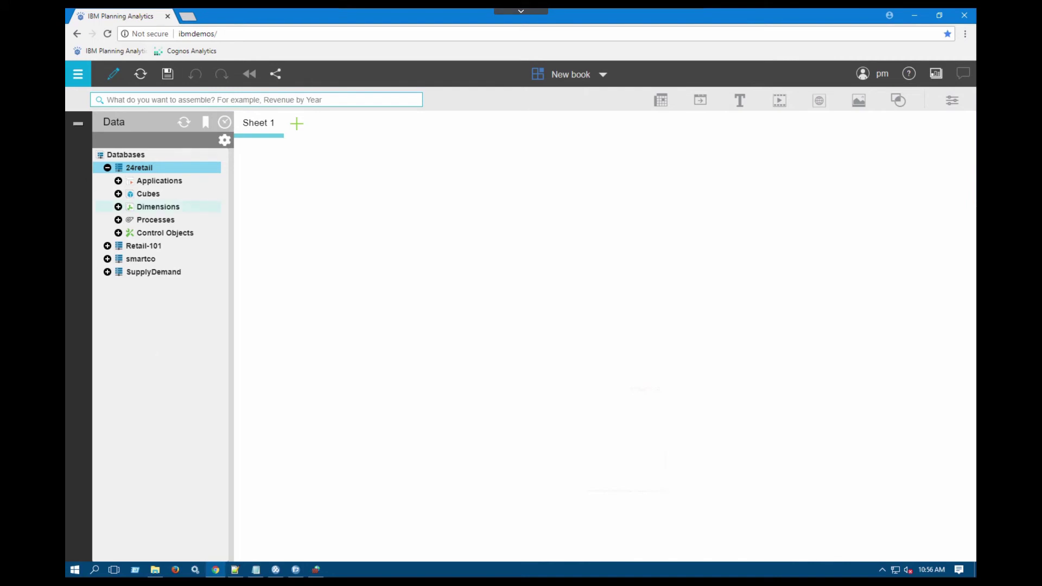
click(118, 194)
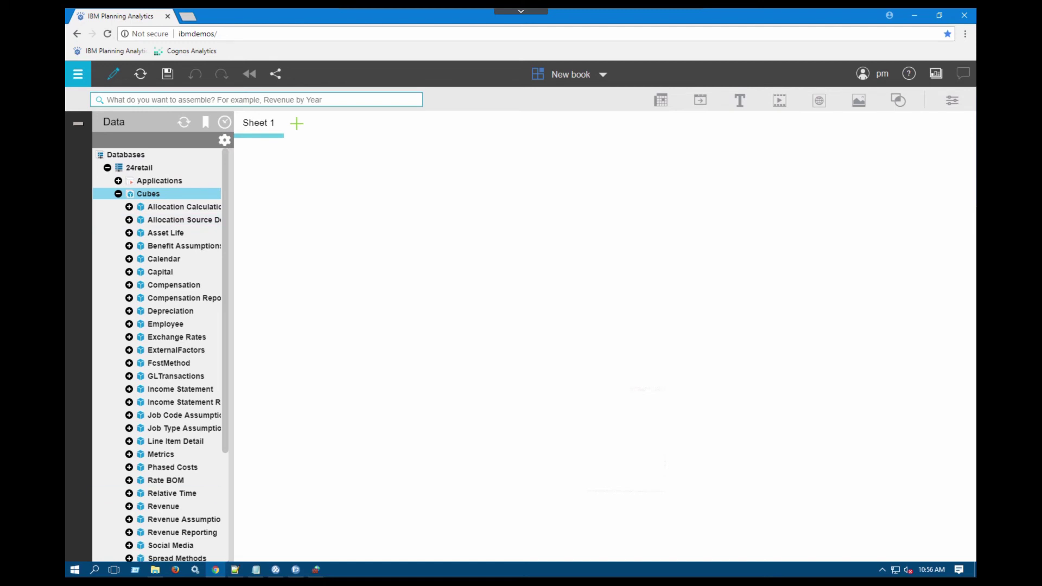
click(118, 193)
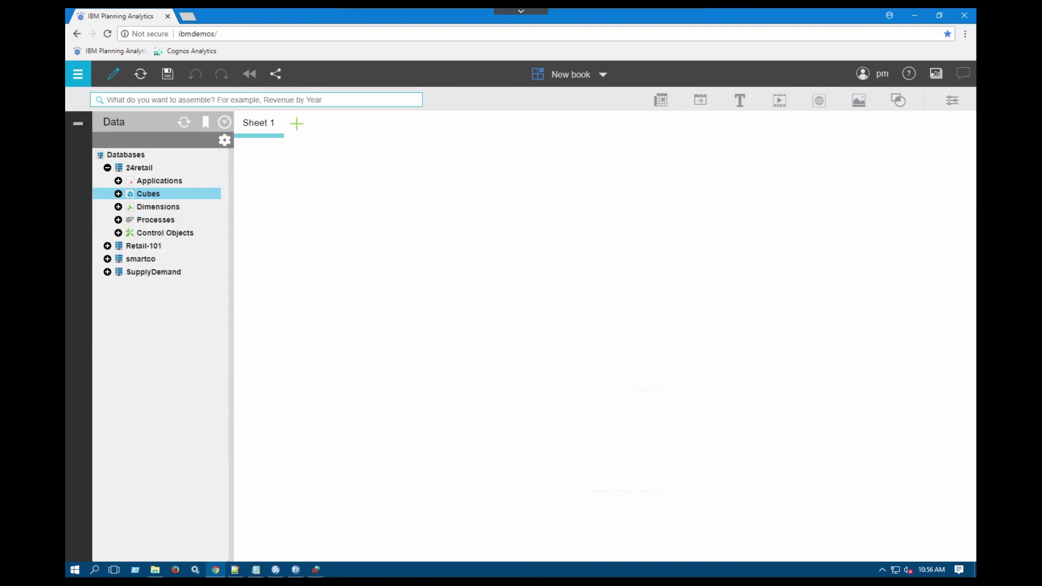